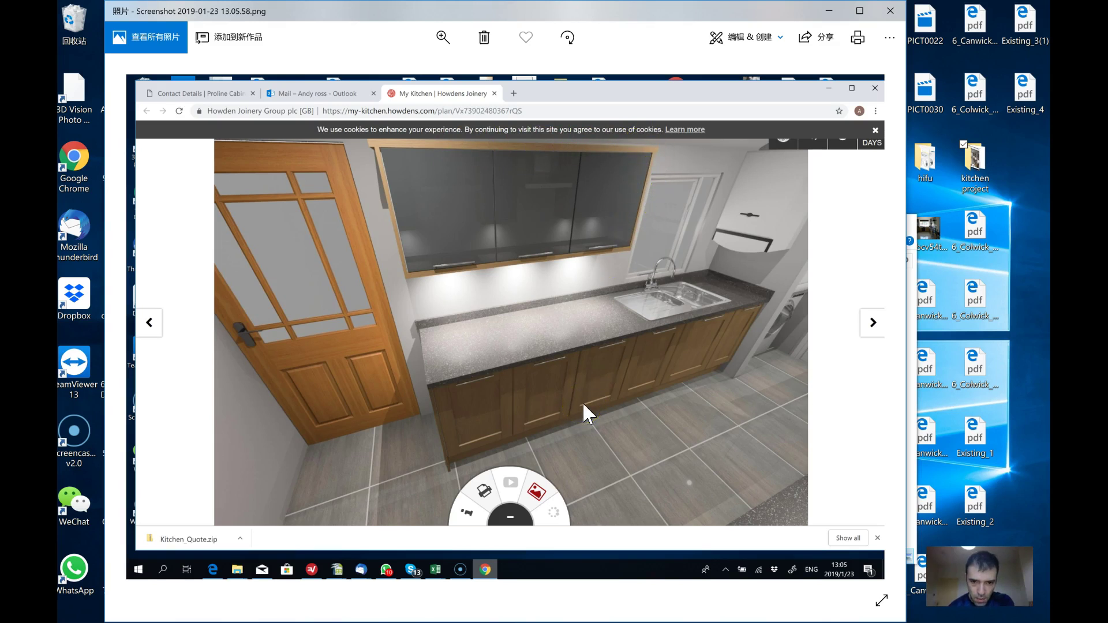
# Step forward two images to Screenshot 13.06.35 and look over its ovens, hobs and wall cabinets
pyautogui.click(872, 326)
pyautogui.click(873, 326)
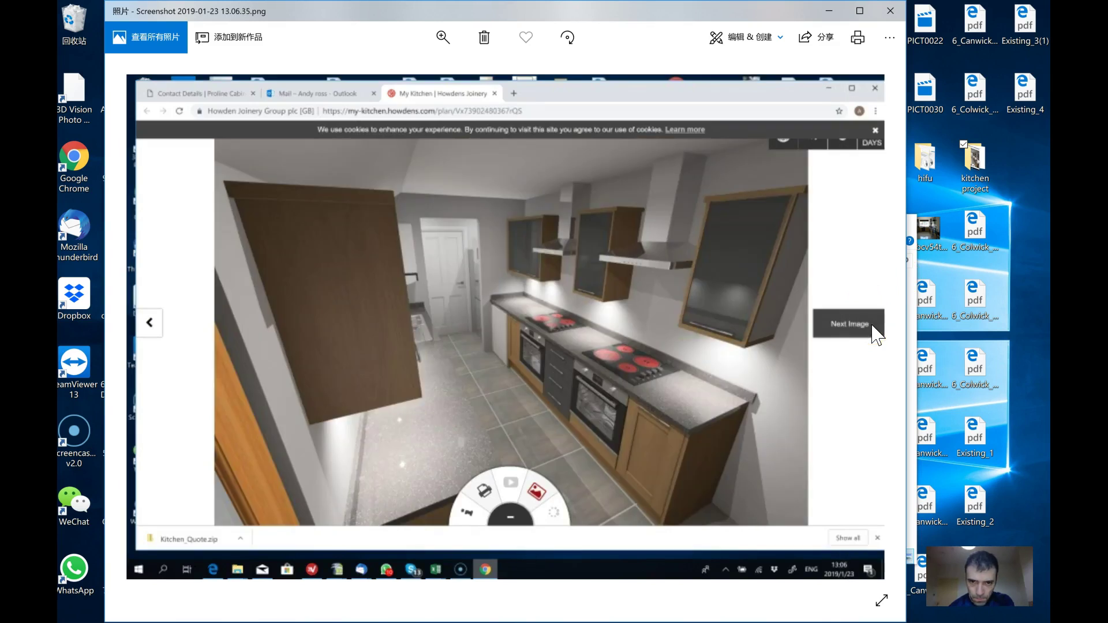
pyautogui.click(728, 291)
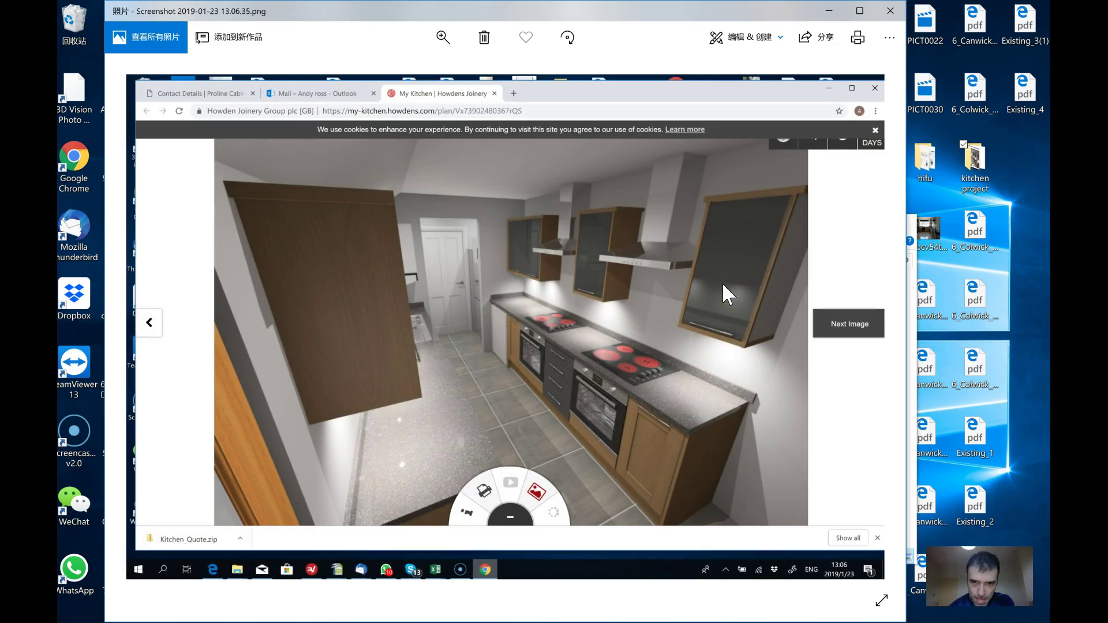
pyautogui.click(581, 248)
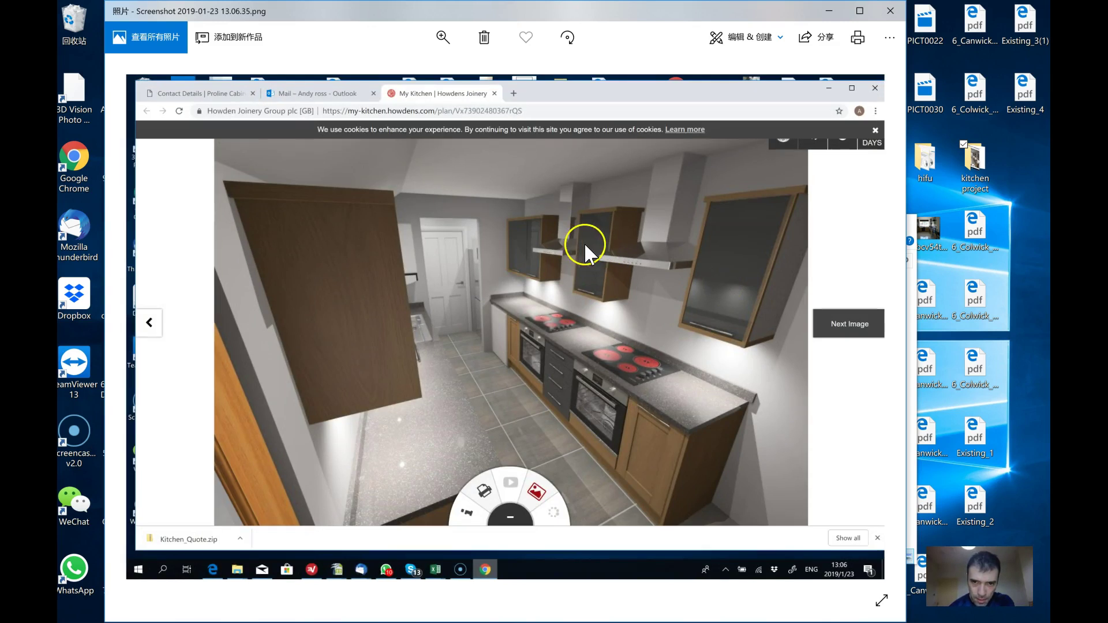
pyautogui.click(742, 258)
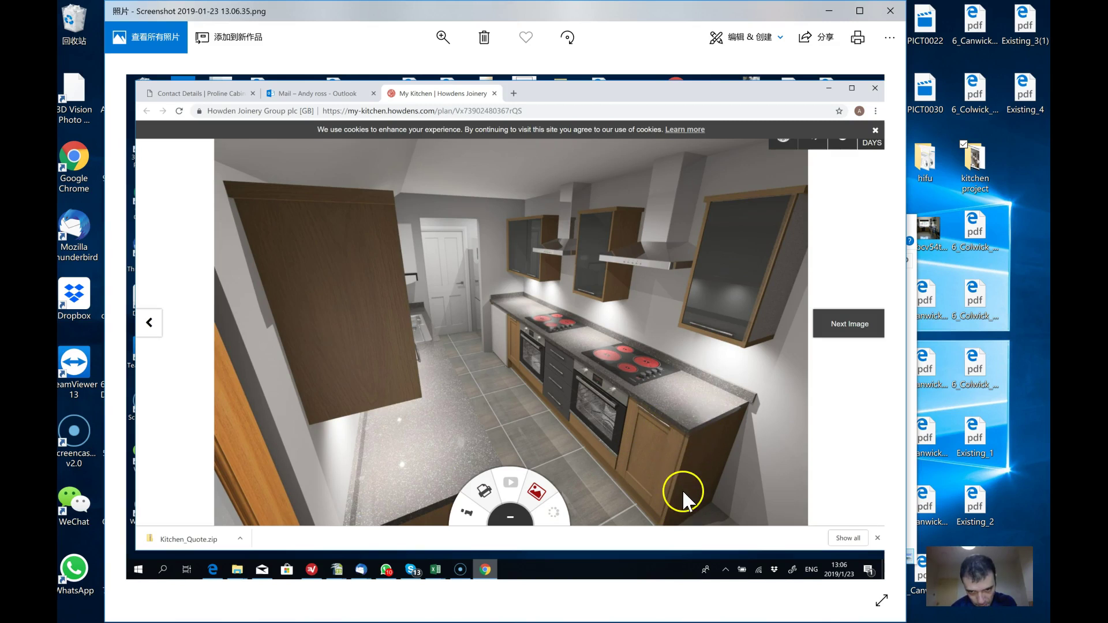
pyautogui.click(703, 411)
pyautogui.click(730, 405)
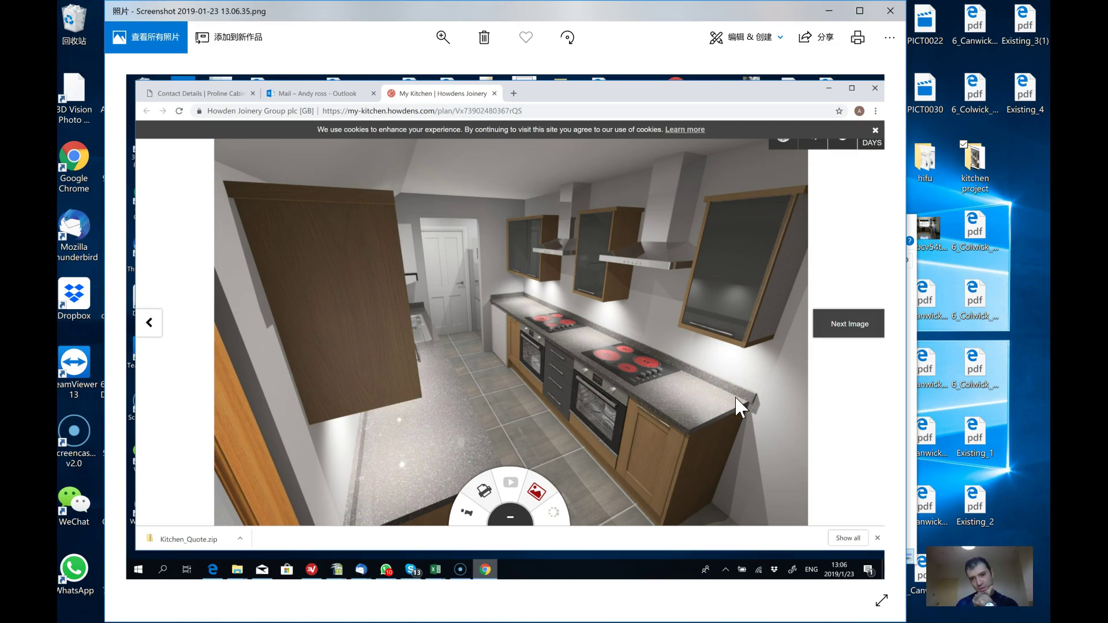
pyautogui.click(718, 400)
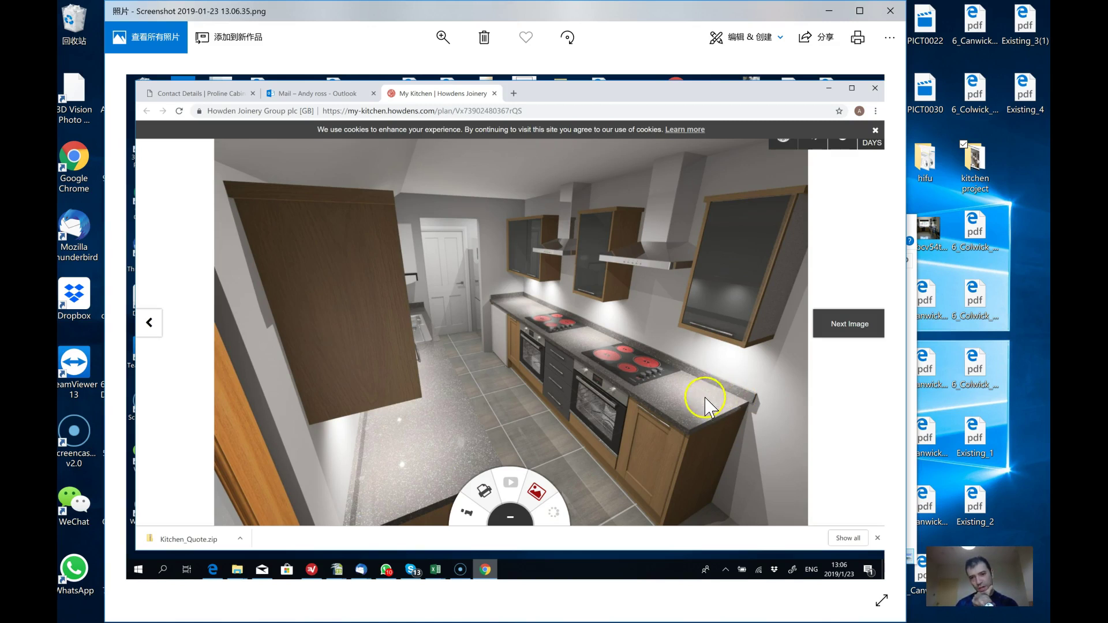